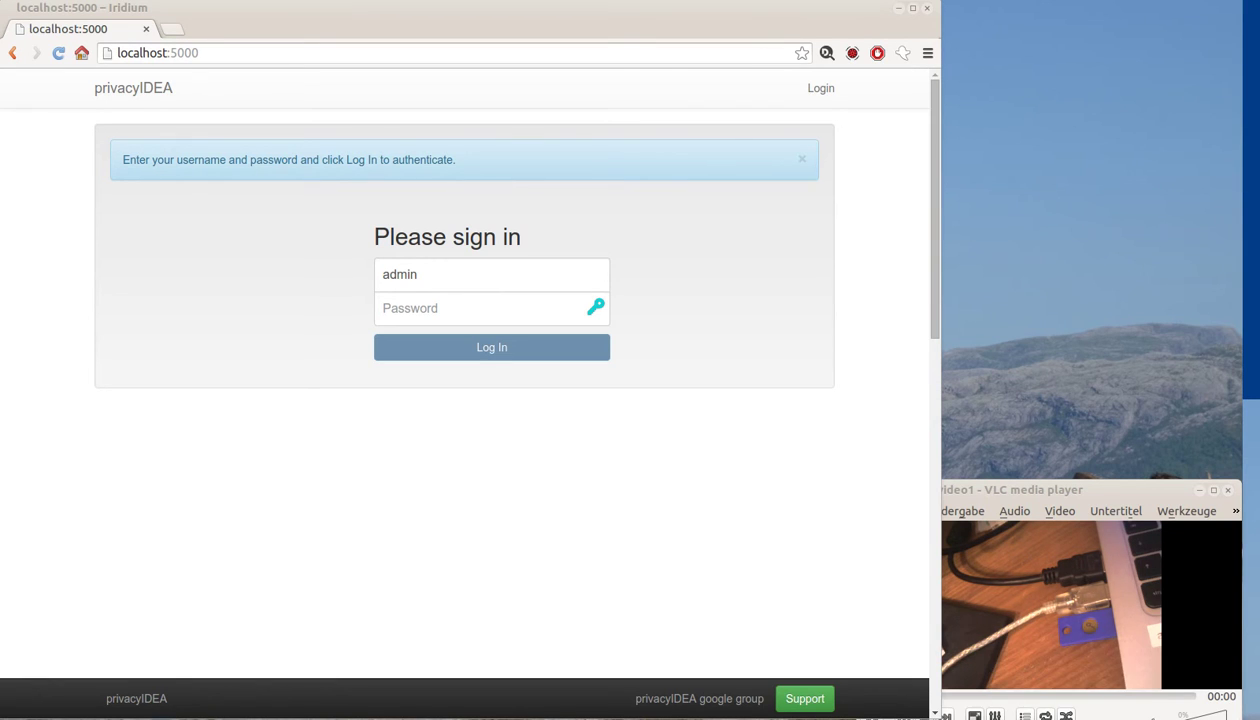
pyautogui.click(399, 311)
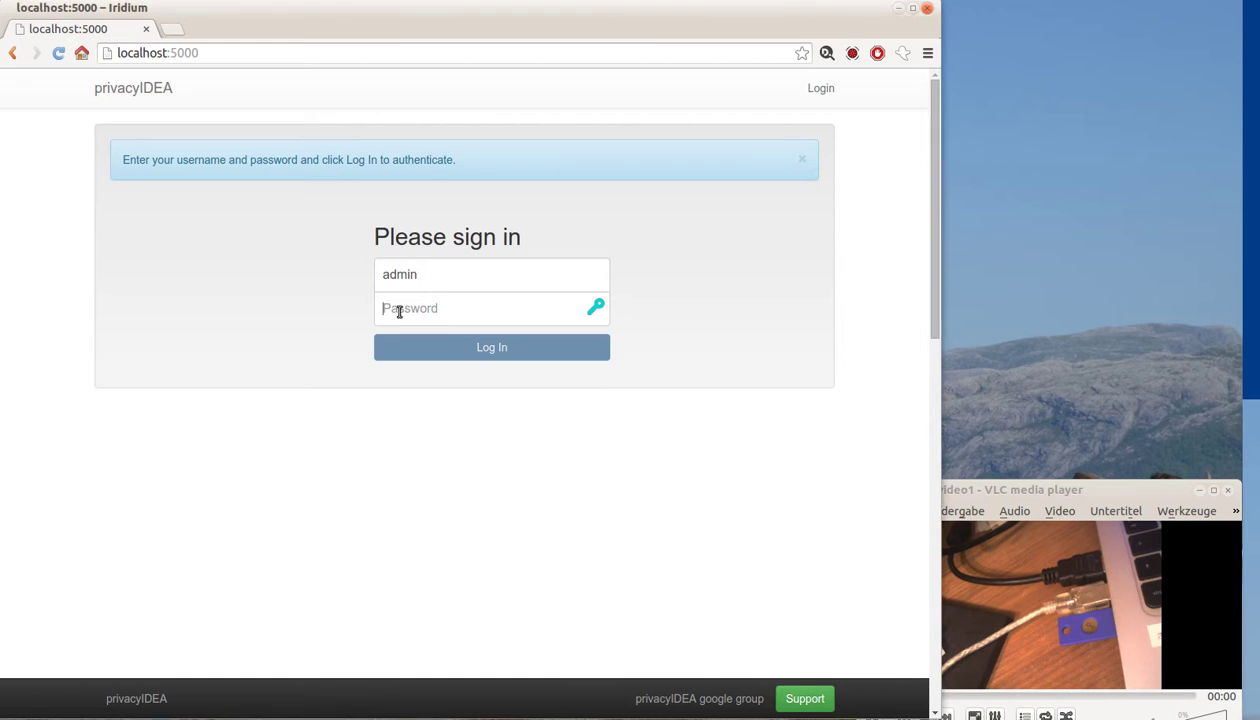
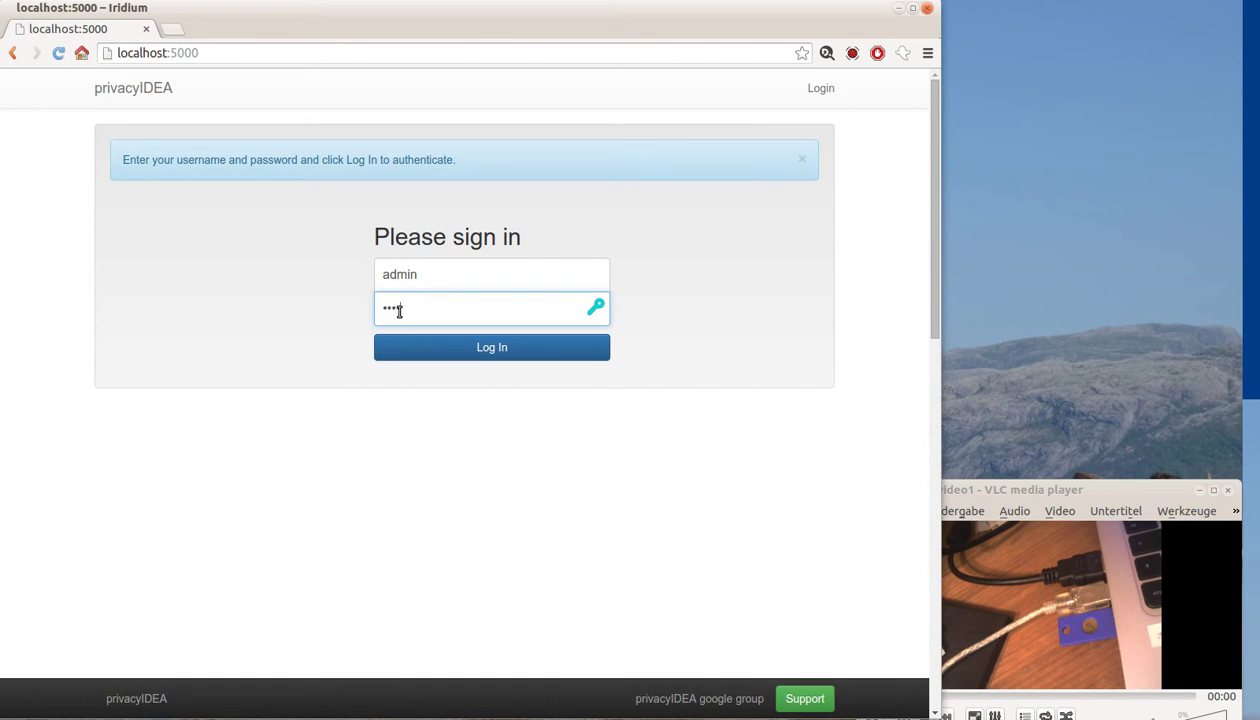
pyautogui.press('Return')
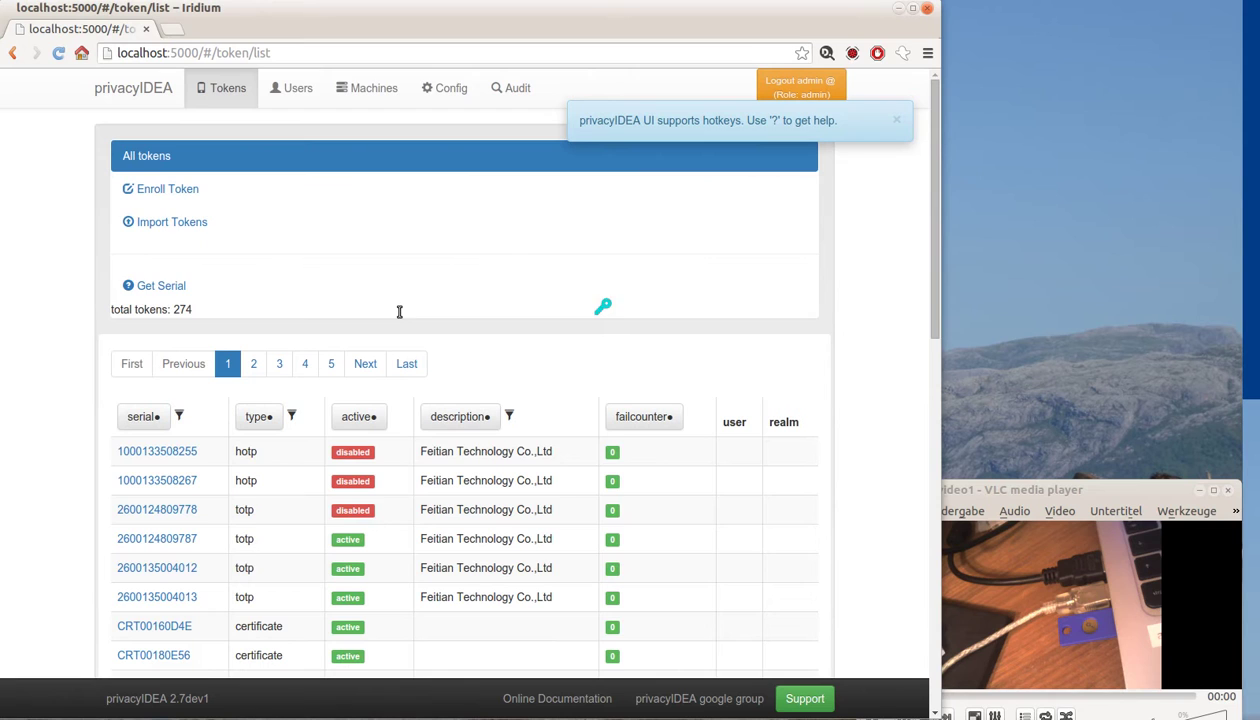
# Delete cornelius's existing U2F token from his user details
pyautogui.click(289, 91)
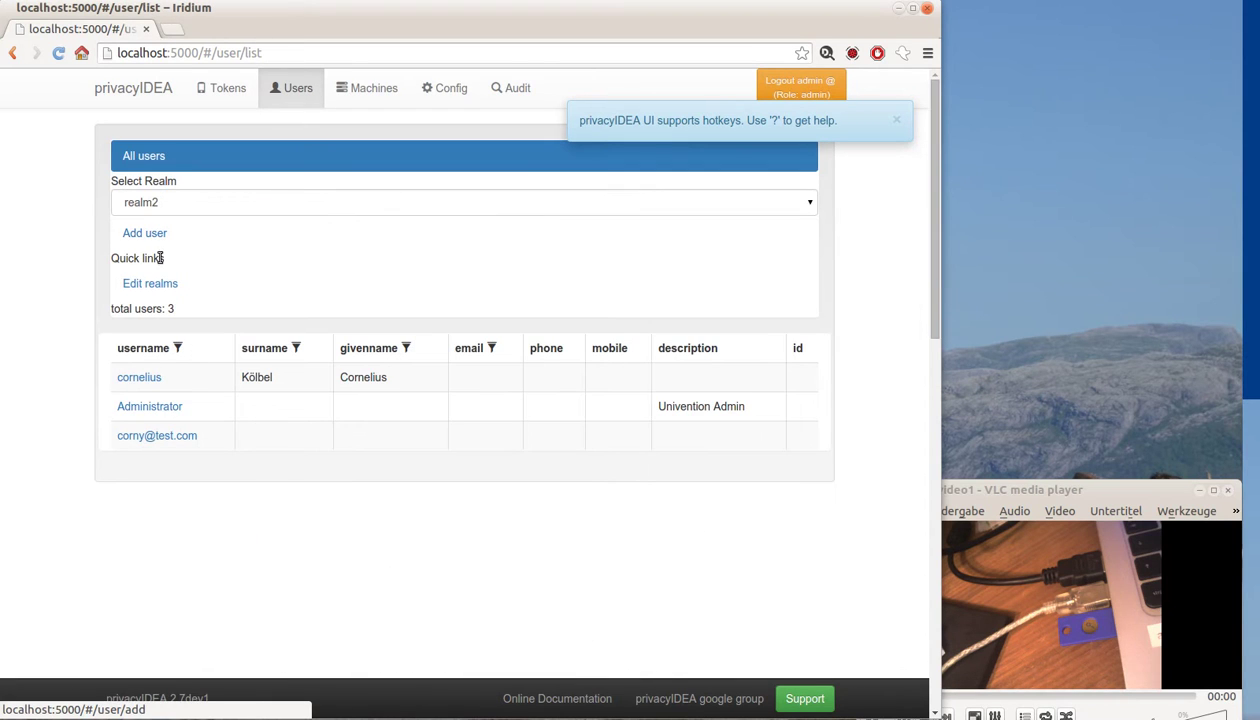
pyautogui.click(140, 378)
pyautogui.scroll(-3, 397, 427)
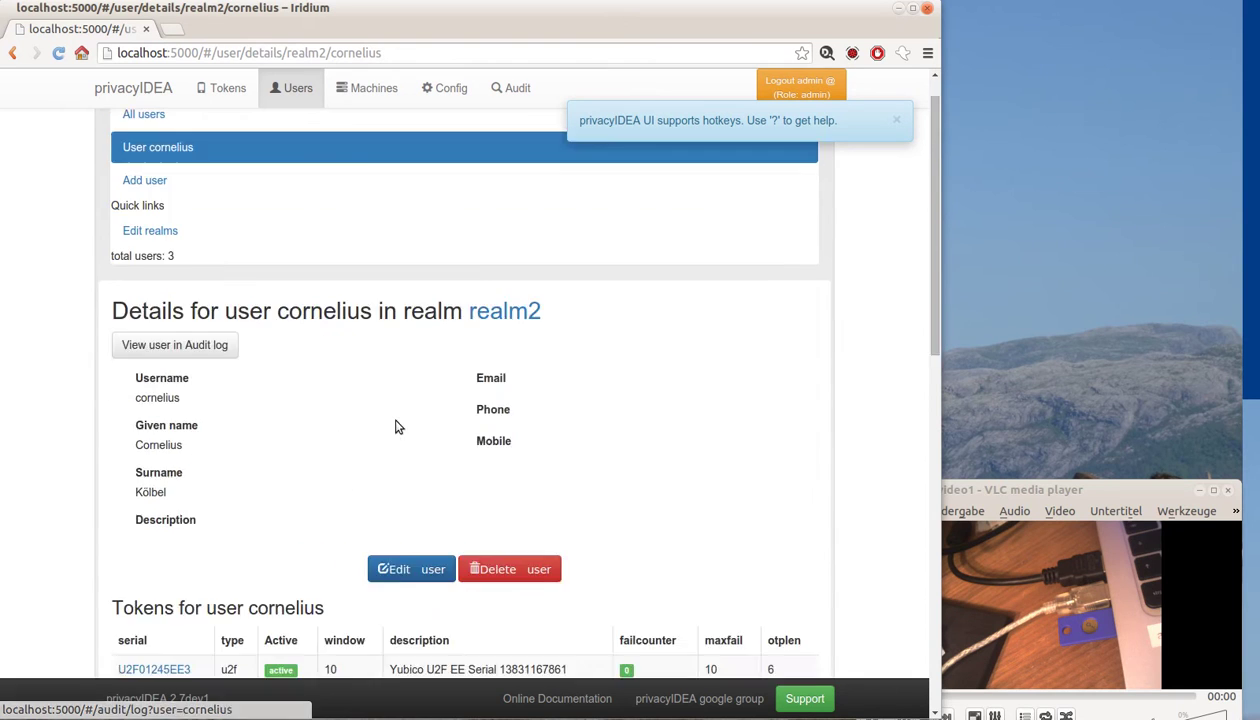
pyautogui.click(160, 502)
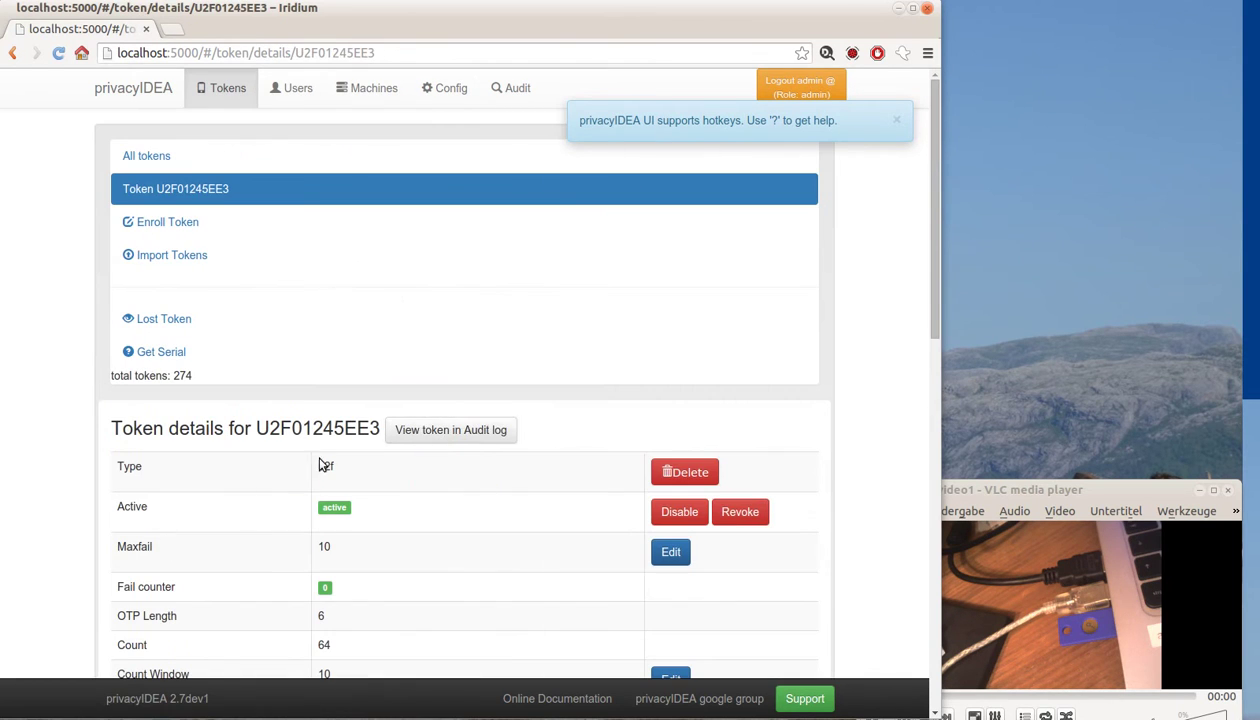
pyautogui.click(676, 470)
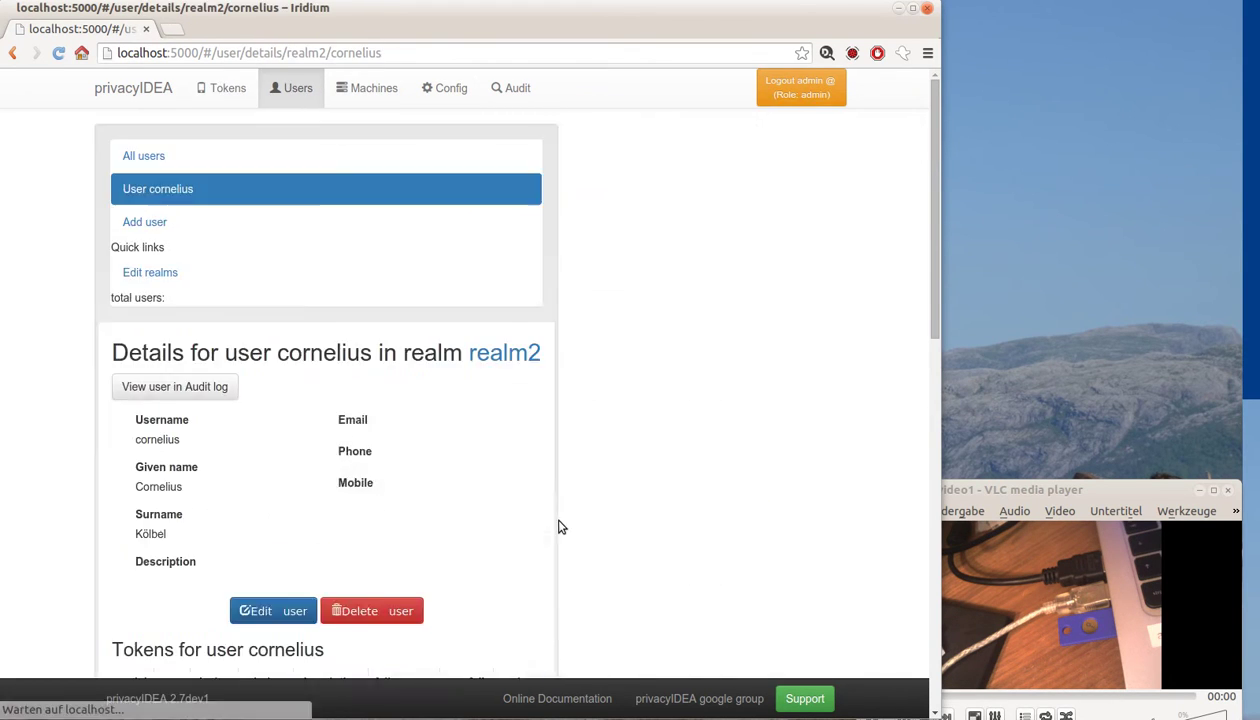
pyautogui.scroll(-5, 500, 408)
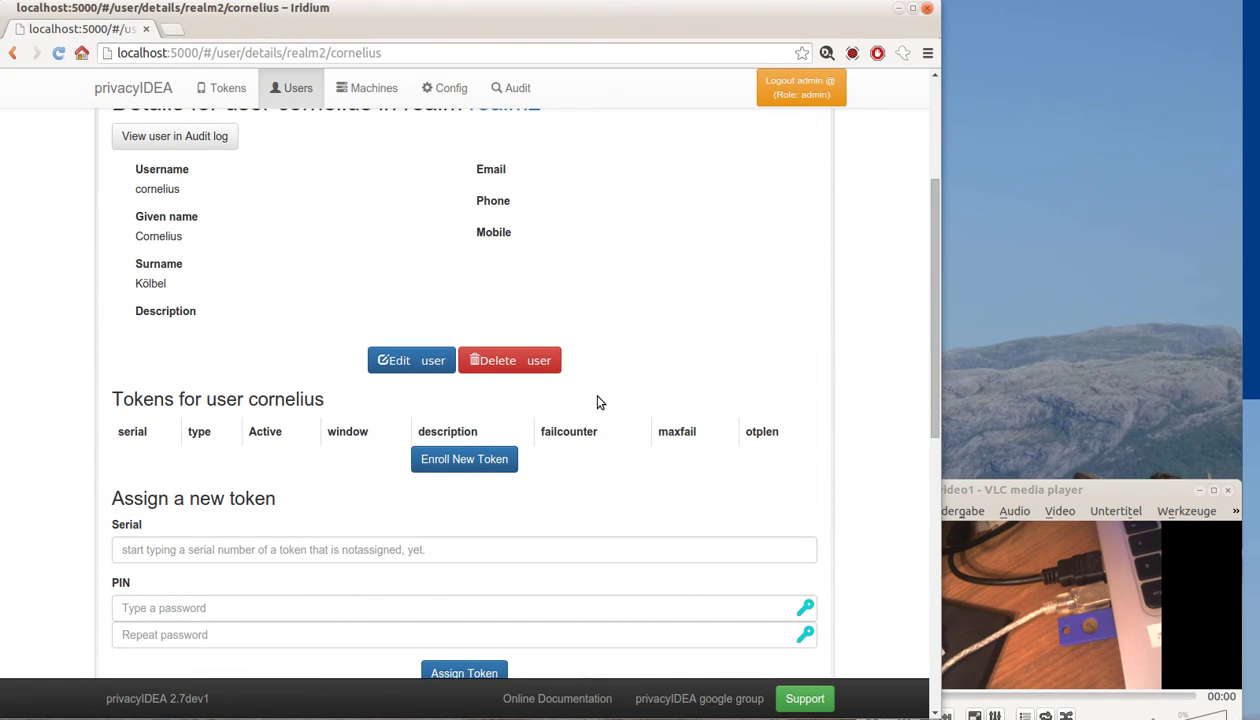
pyautogui.scroll(5, 603, 415)
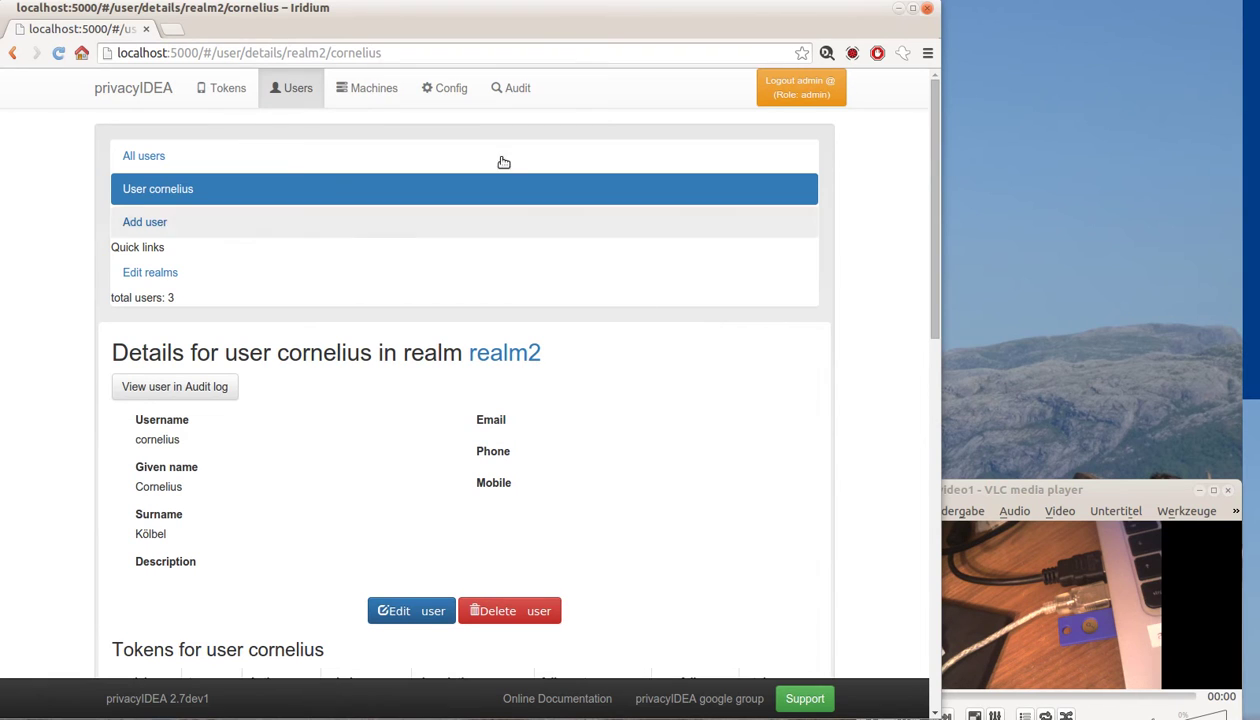
# Save the 'web' policy with login_mode set to privacyIDEA
pyautogui.click(450, 92)
pyautogui.click(254, 170)
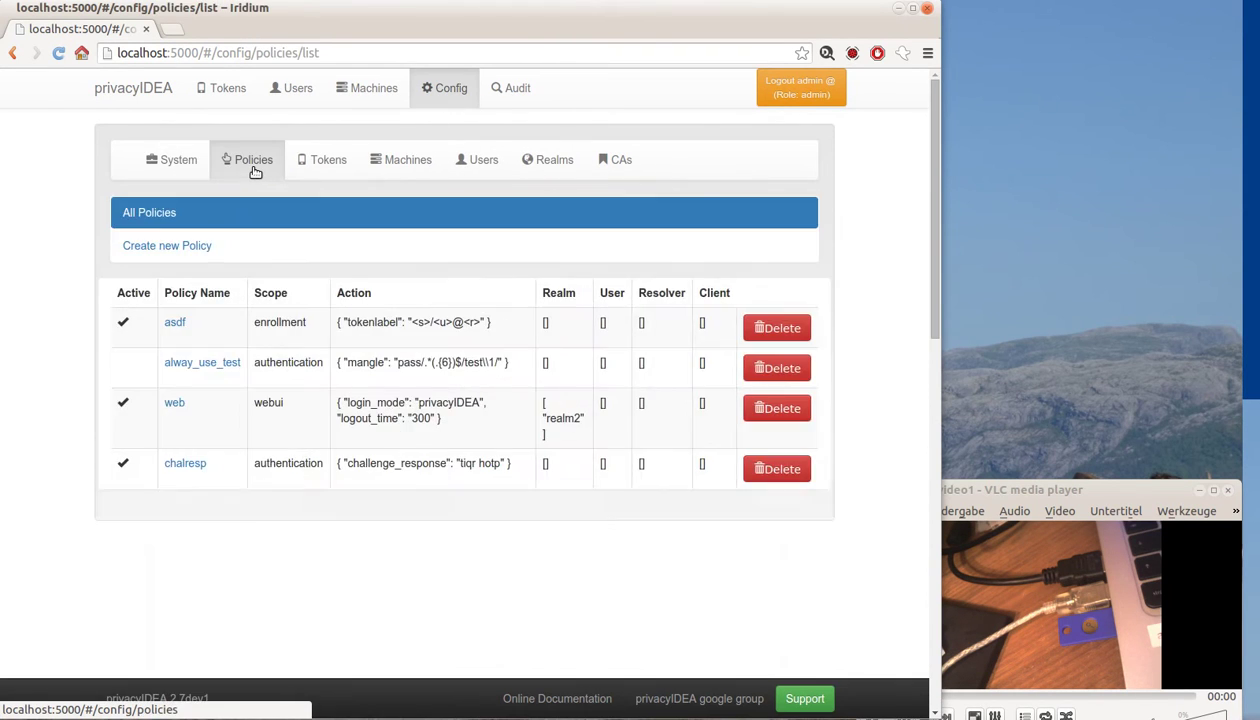
pyautogui.click(174, 406)
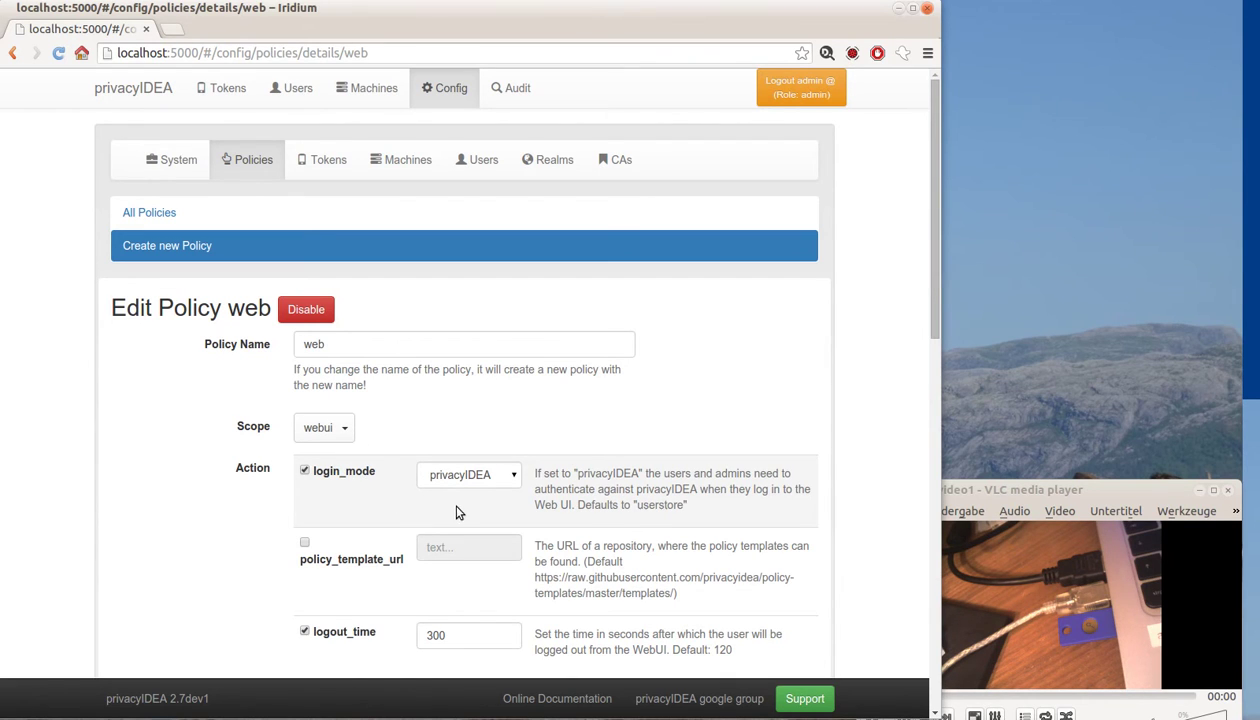
pyautogui.click(480, 479)
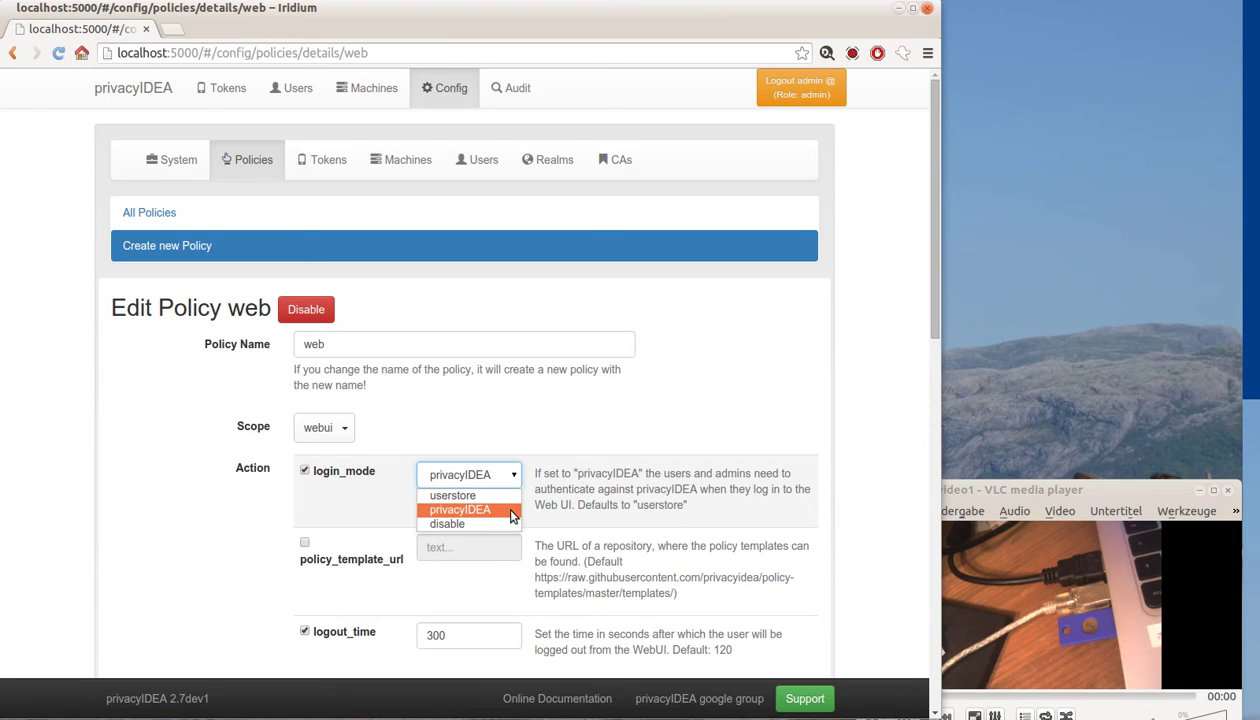
pyautogui.click(510, 512)
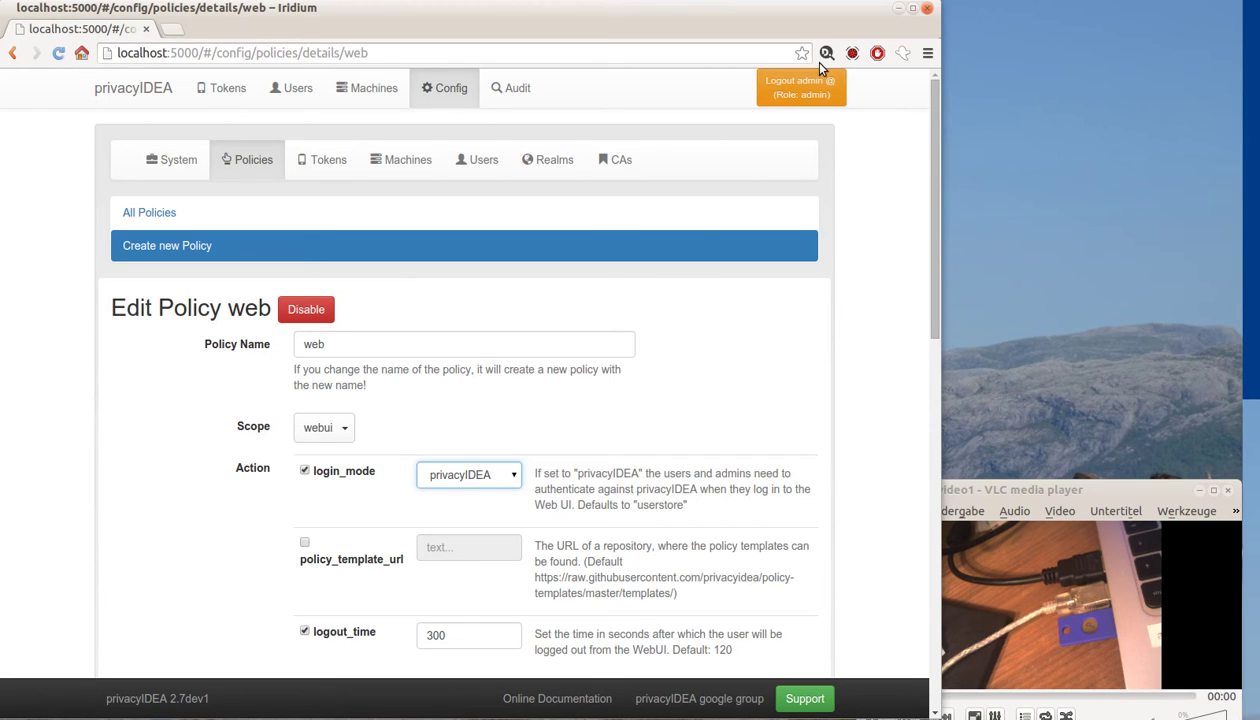
pyautogui.scroll(-1, 640, 380)
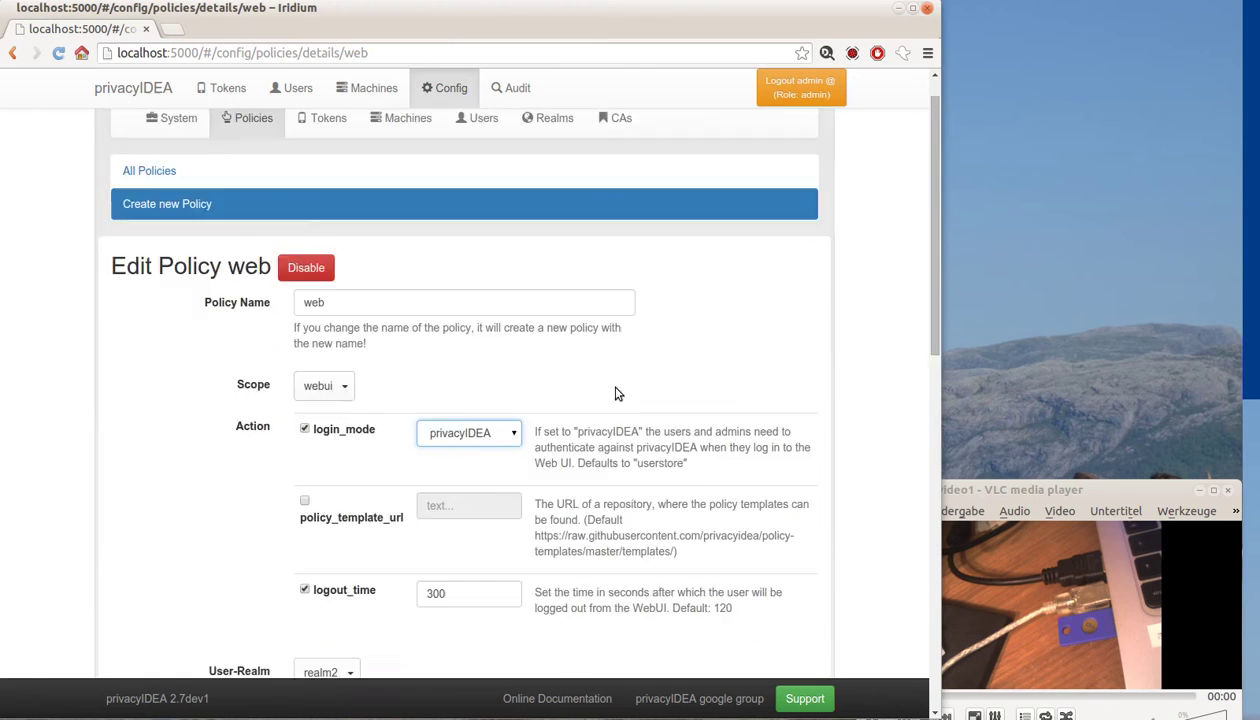
pyautogui.scroll(-5, 613, 394)
pyautogui.click(498, 540)
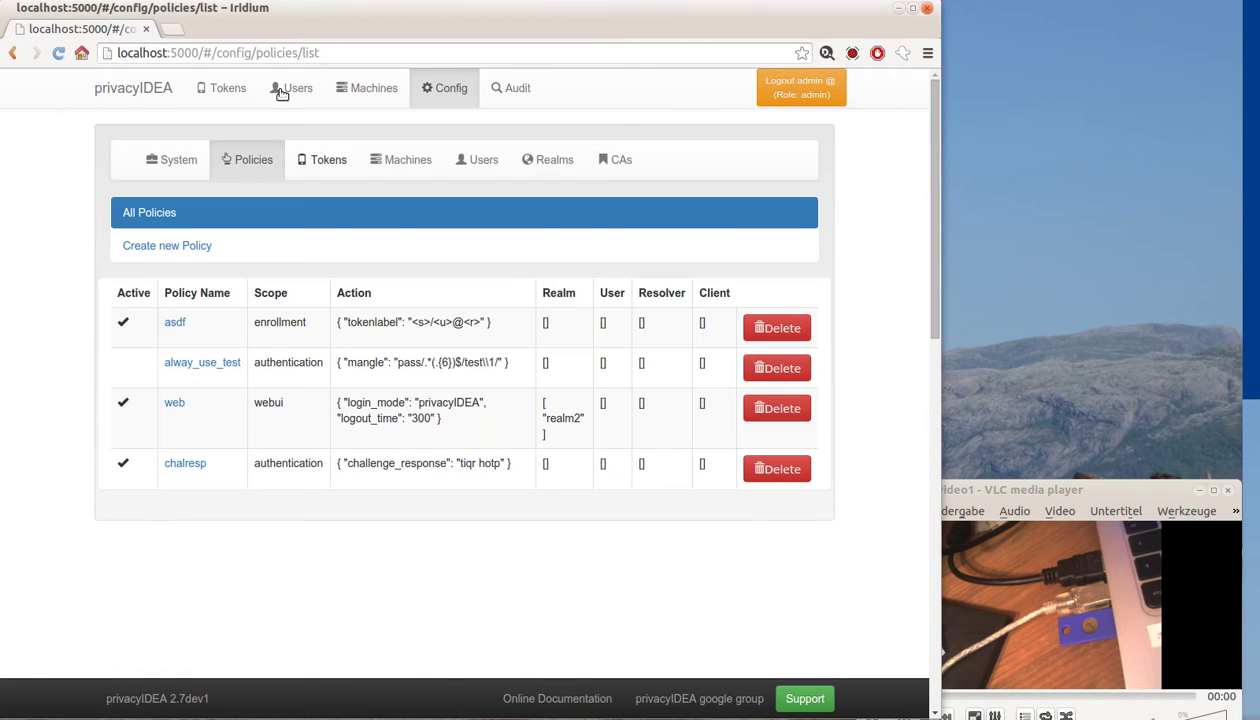
# Start enrolling a new token for user cornelius
pyautogui.click(291, 92)
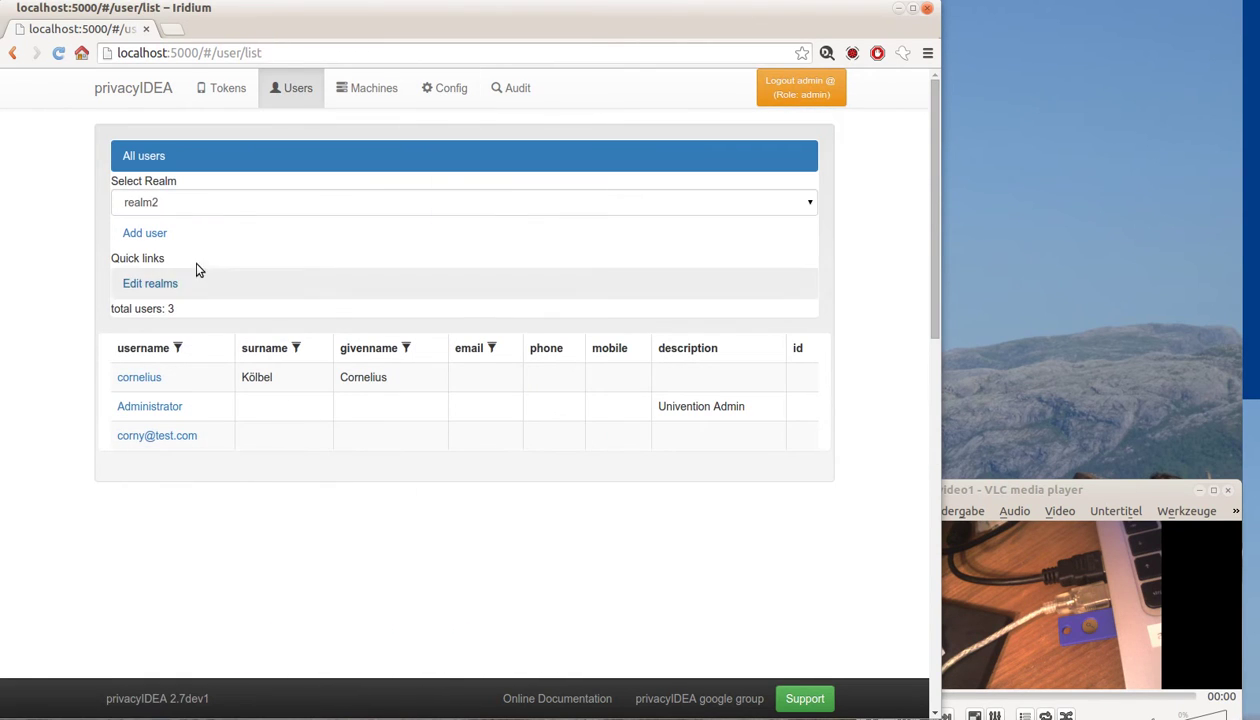
pyautogui.click(160, 377)
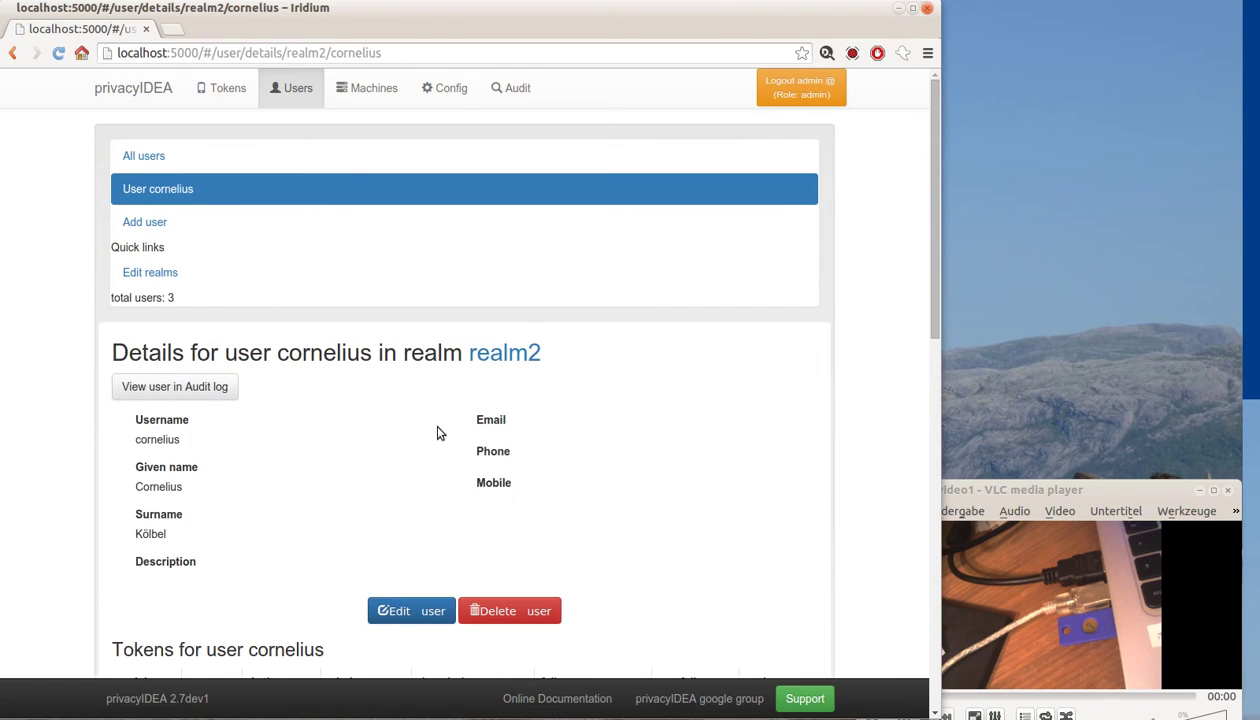
pyautogui.scroll(-3, 436, 430)
pyautogui.click(500, 418)
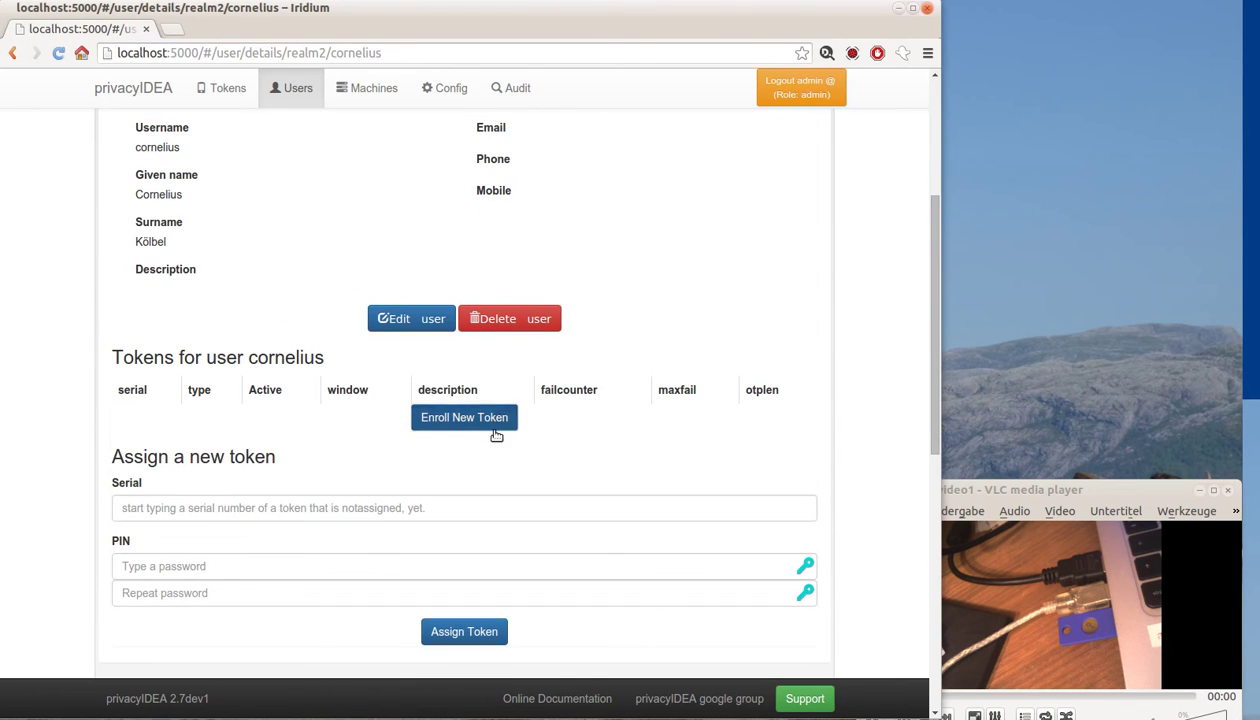
pyautogui.scroll(2, 285, 303)
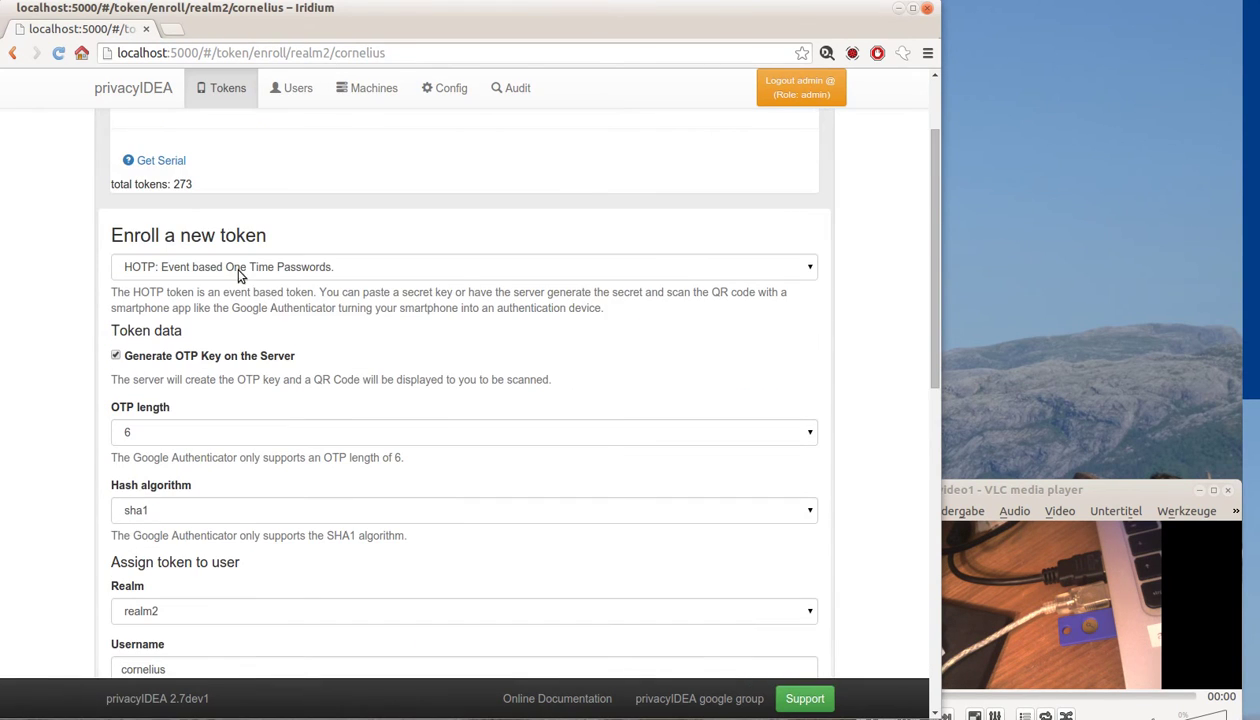
pyautogui.click(237, 268)
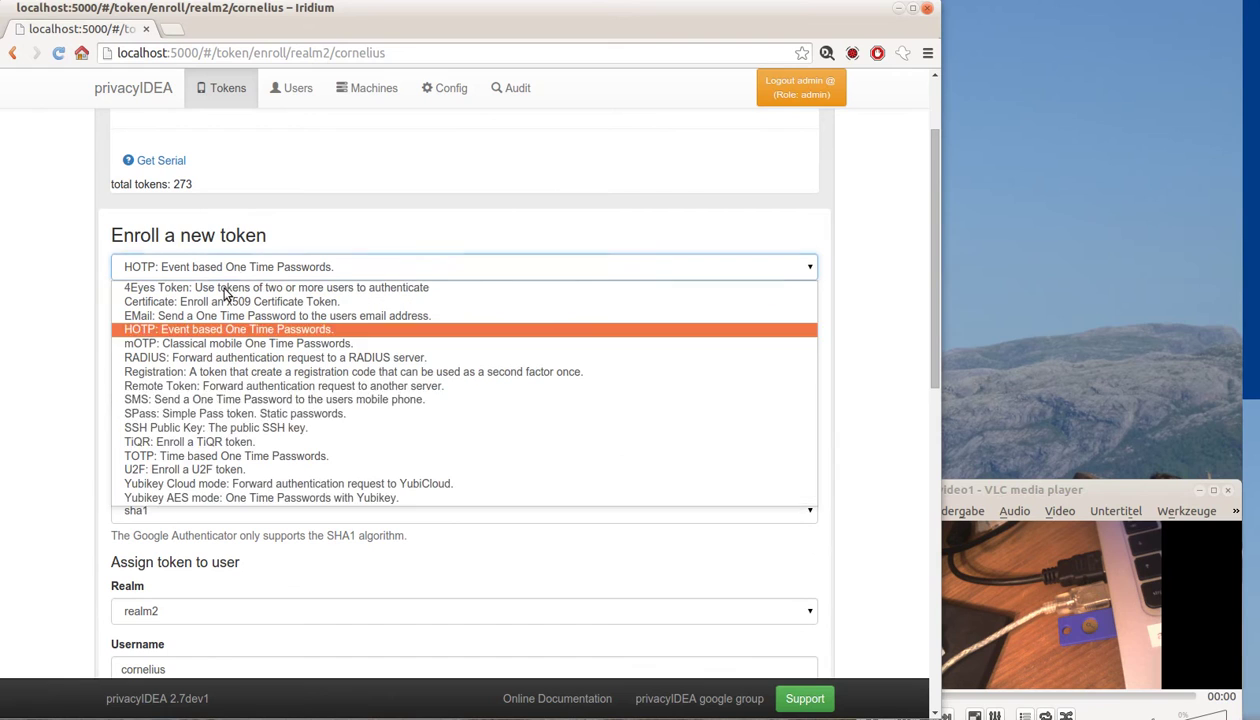
pyautogui.click(201, 474)
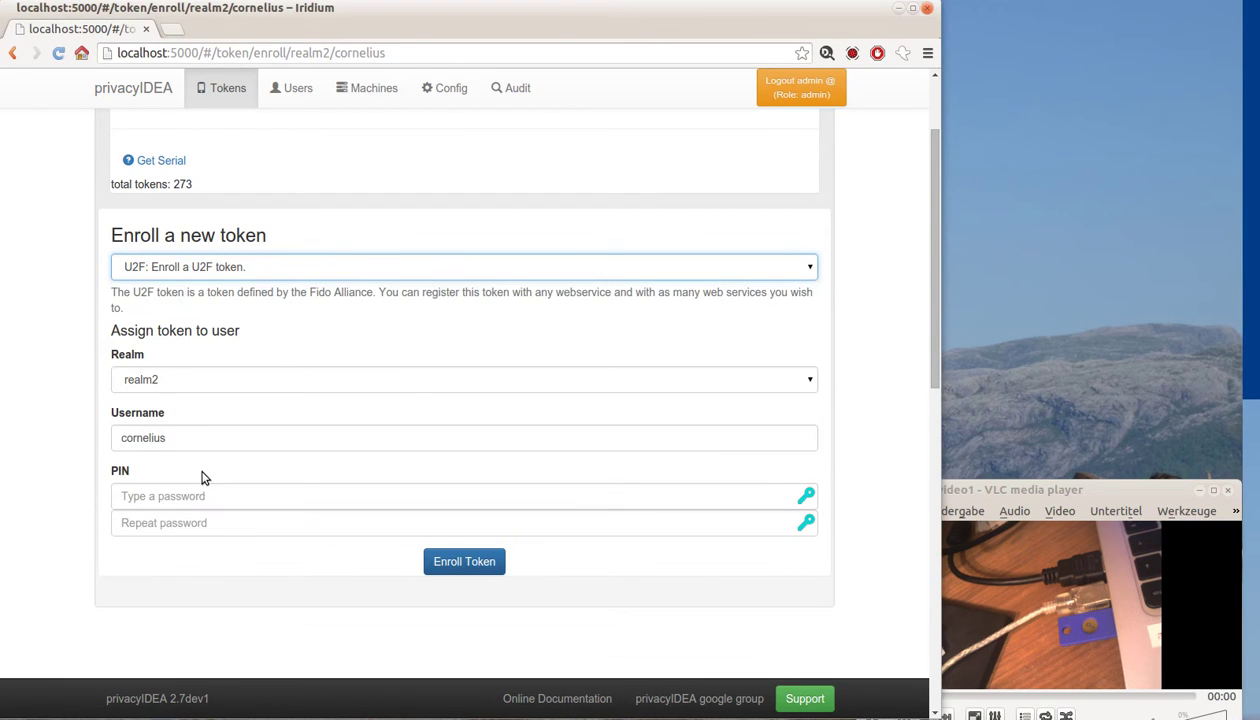
pyautogui.click(199, 503)
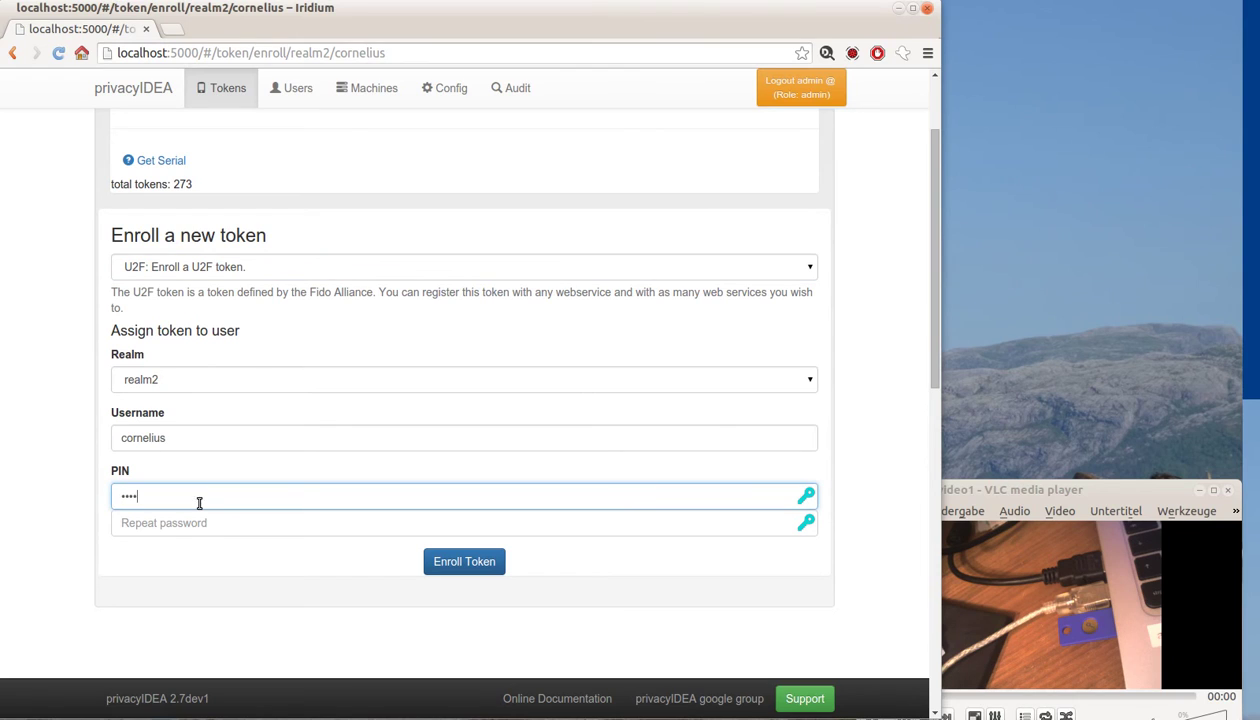
pyautogui.click(202, 520)
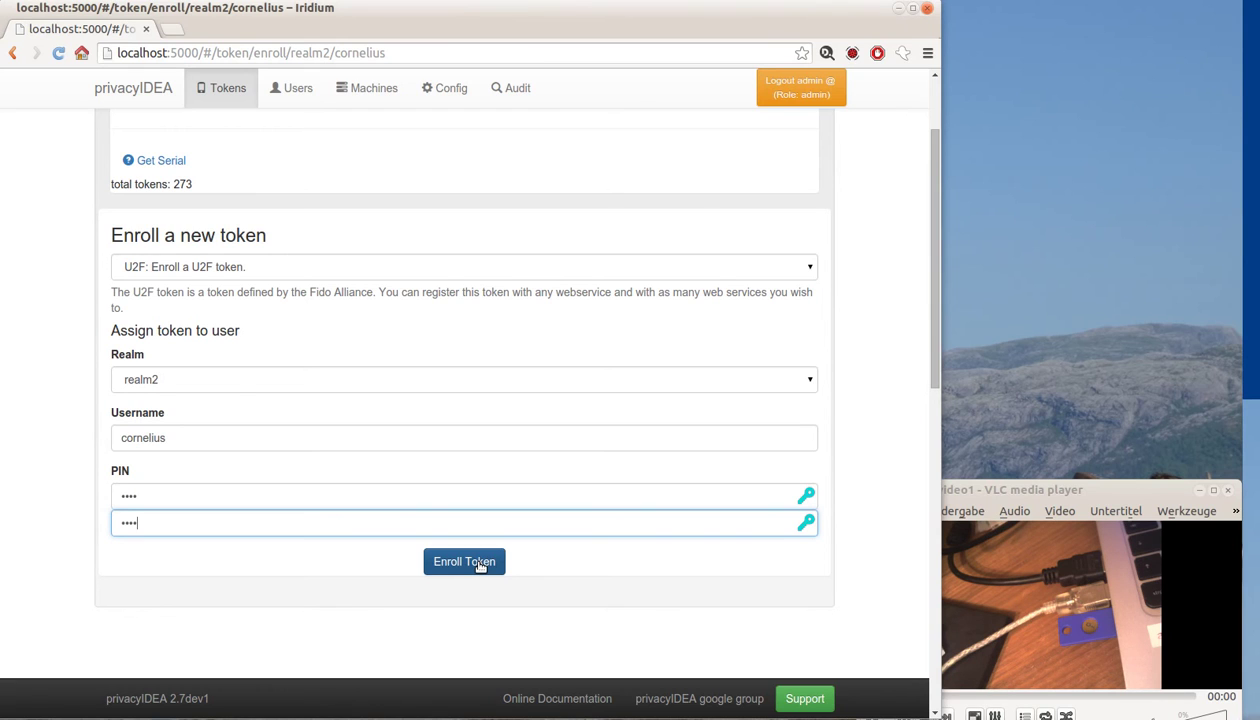
pyautogui.scroll(3, 540, 520)
pyautogui.scroll(-4, 554, 543)
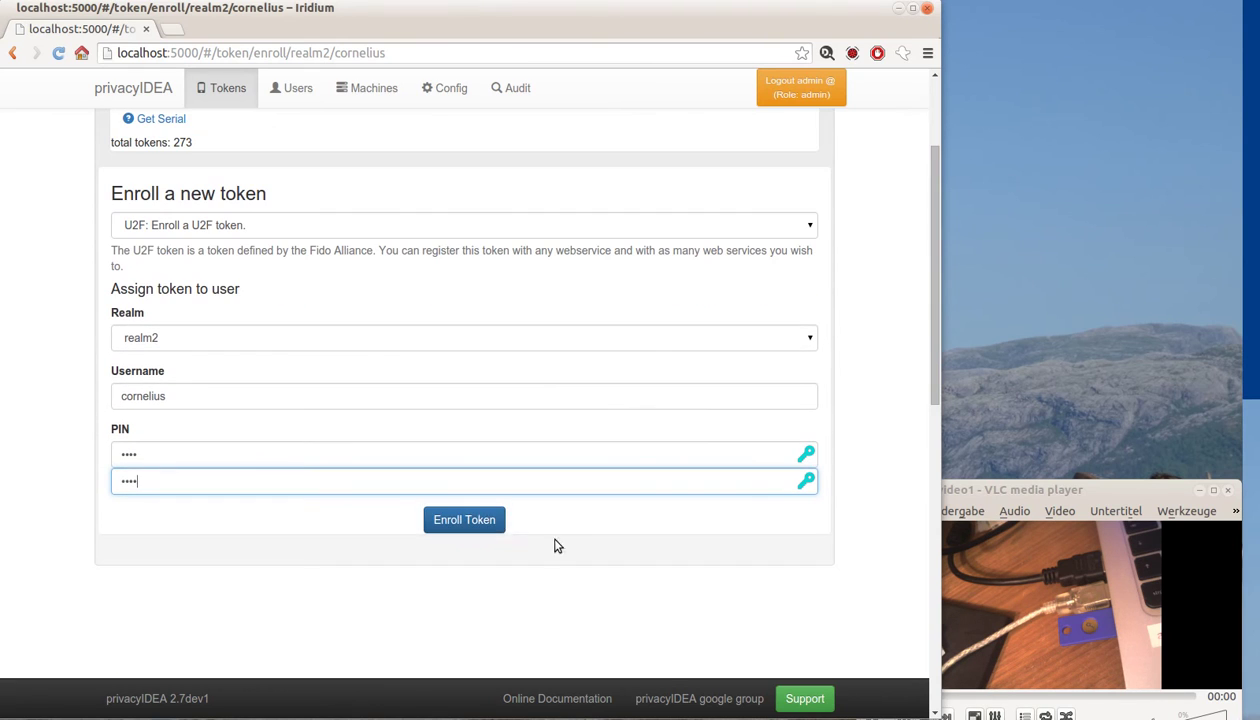
# Enroll U2F token U2F012455C3 for cornelius by registering the YubiKey
pyautogui.click(460, 520)
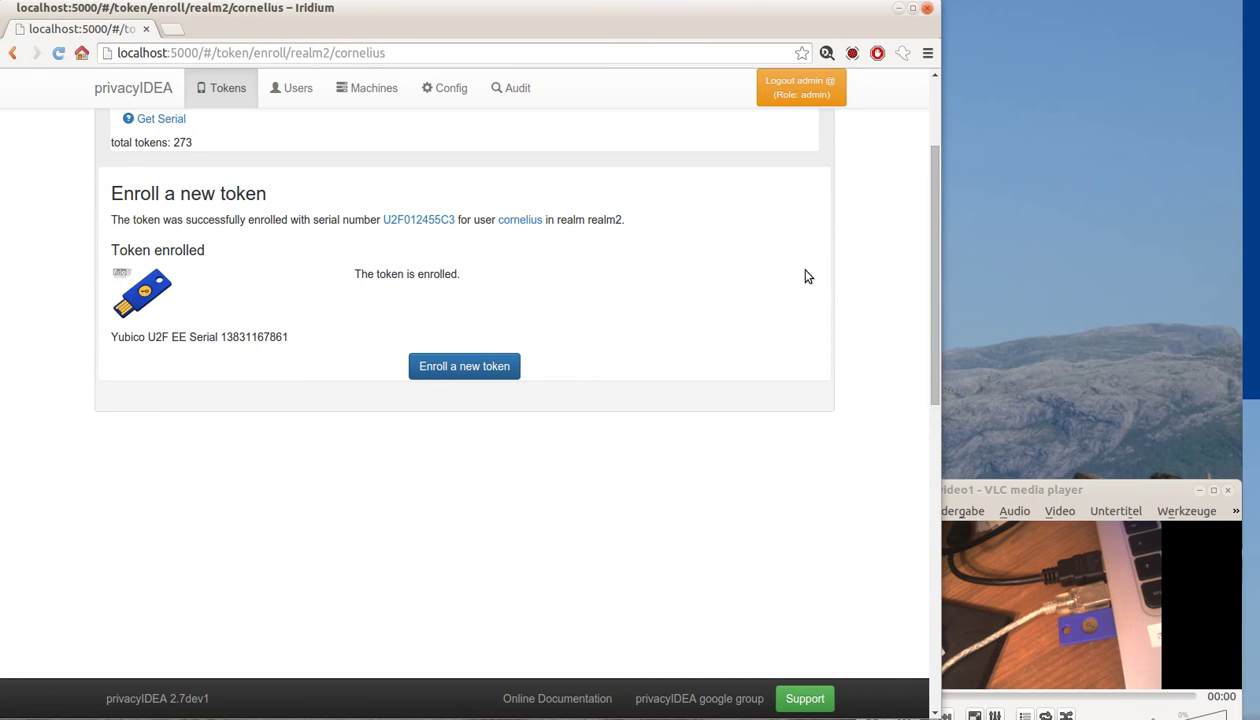
pyautogui.scroll(3, 807, 276)
pyautogui.click(778, 97)
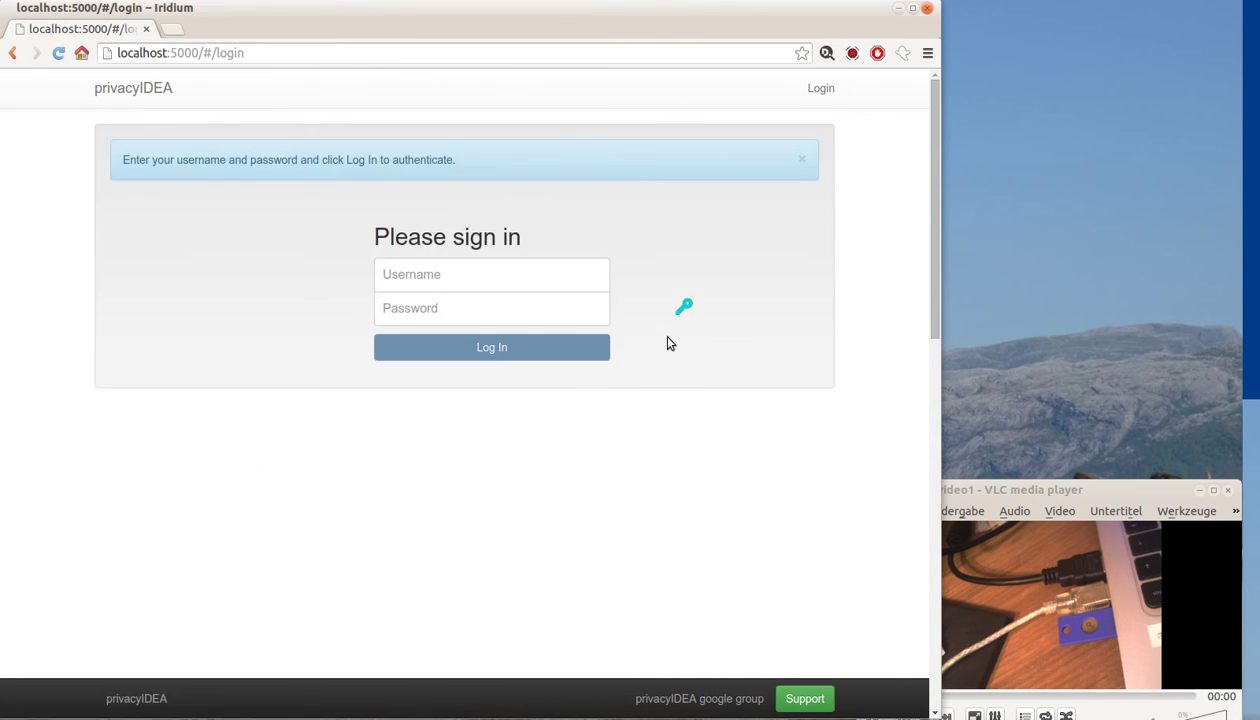
pyautogui.click(522, 282)
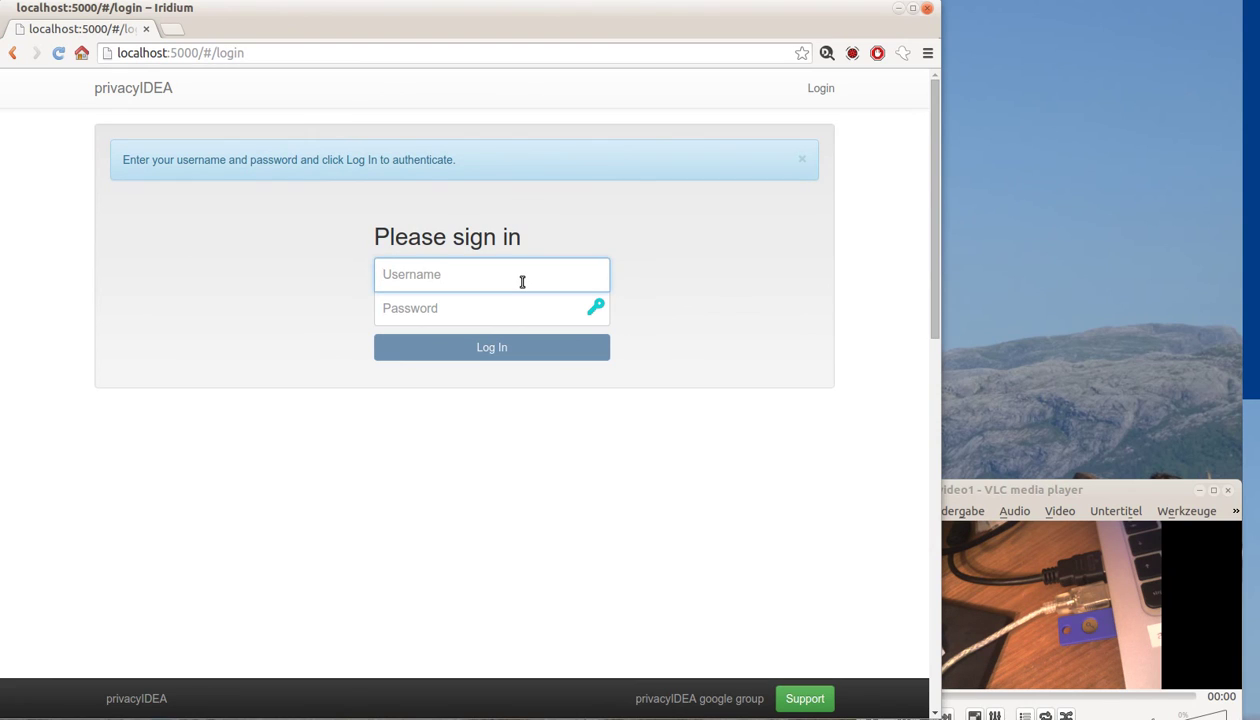
pyautogui.write('cornelius')
pyautogui.press('Tab')
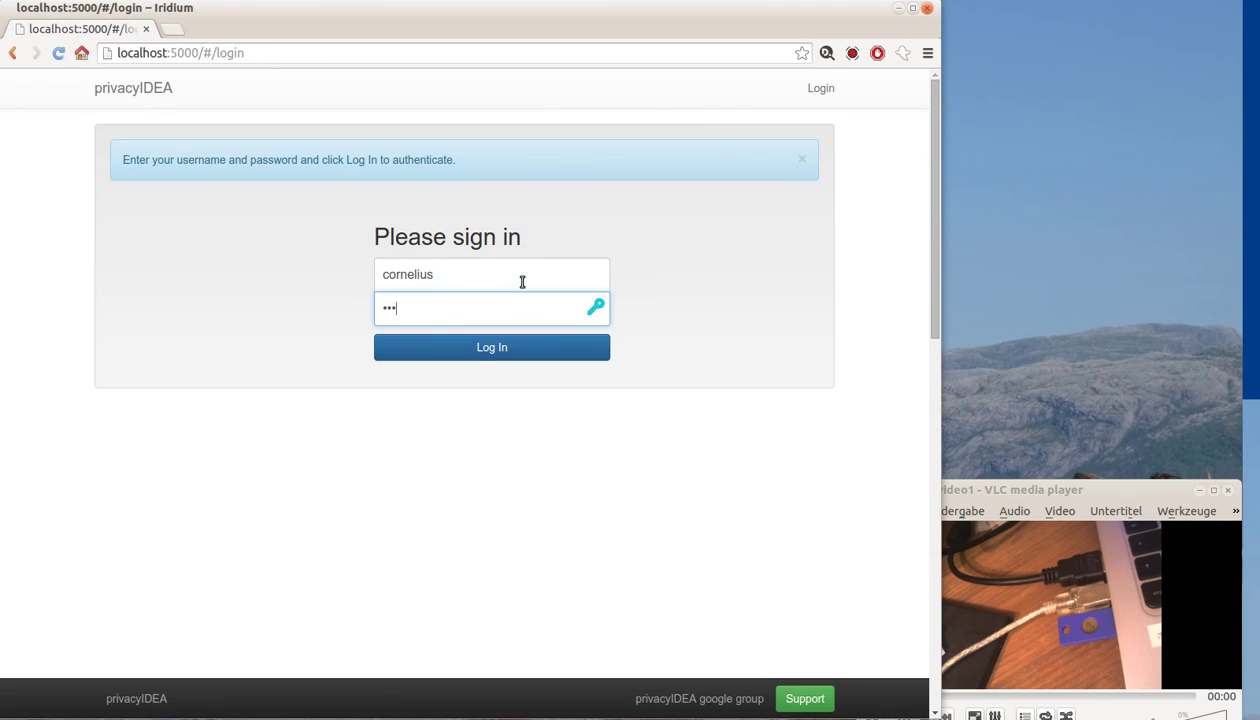
pyautogui.click(516, 347)
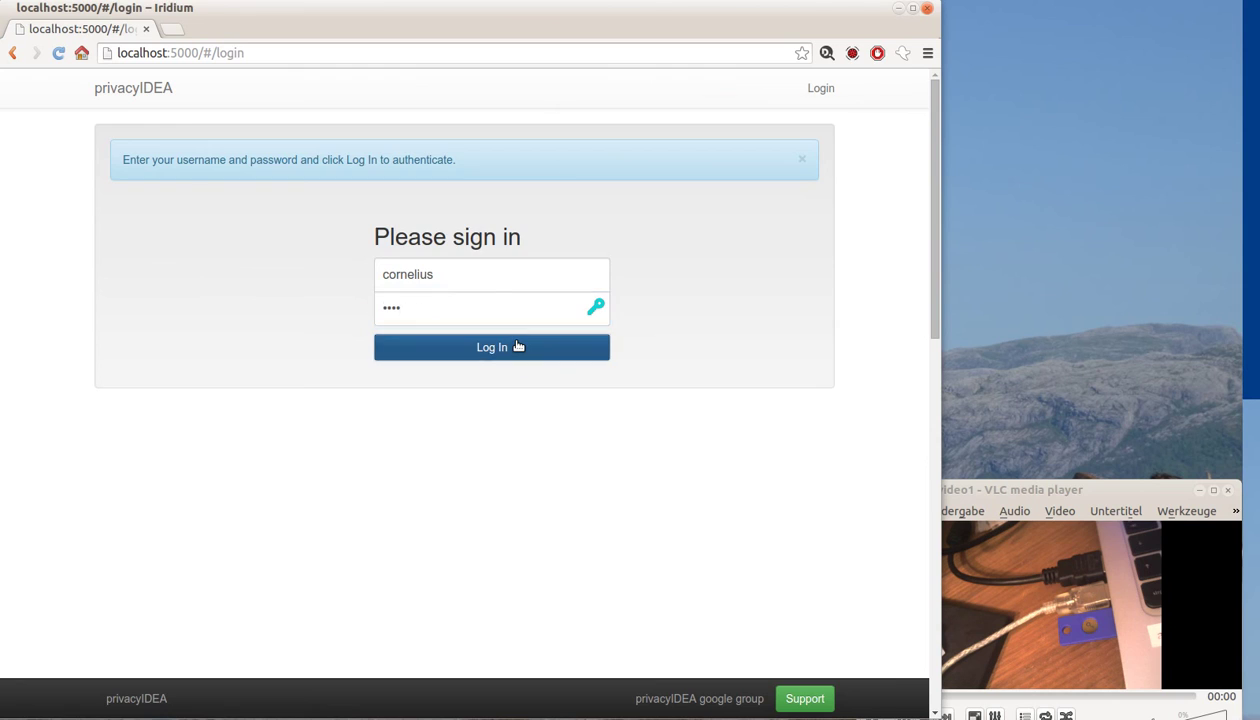